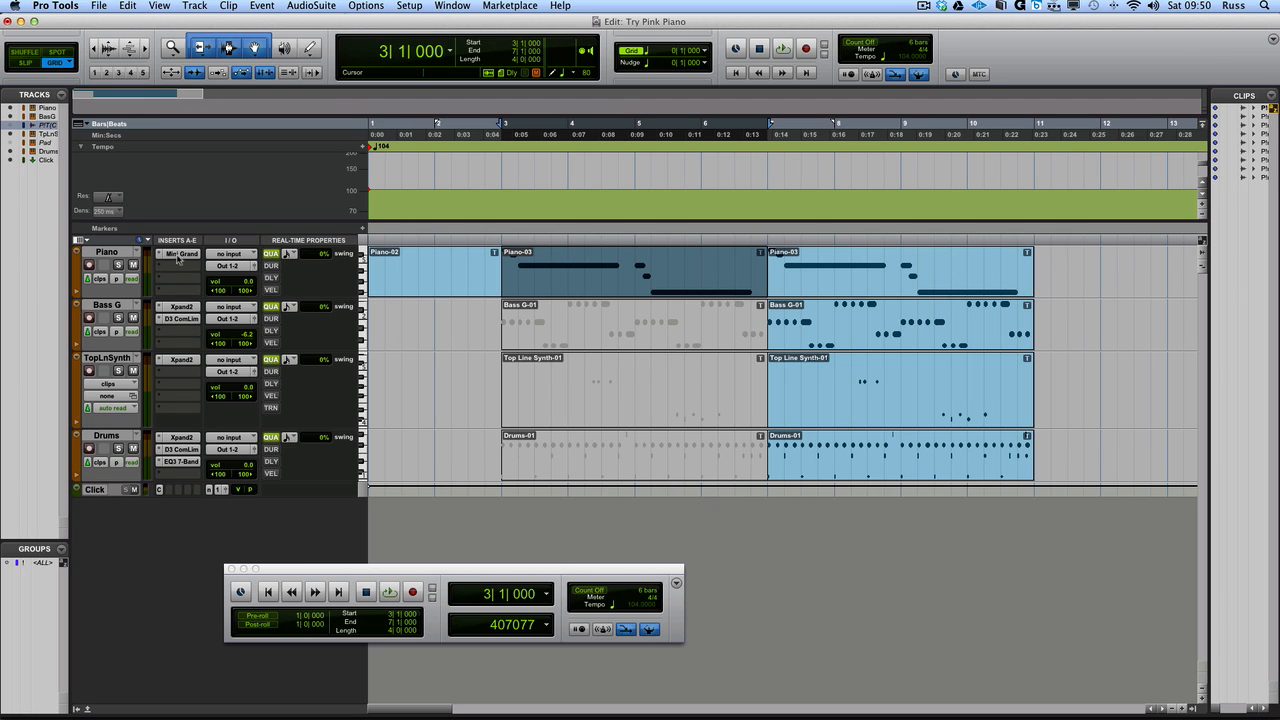
Step: Audition the selected piano clip at bar 3 and set the Mini Grand's room mix to 37%
key("space")
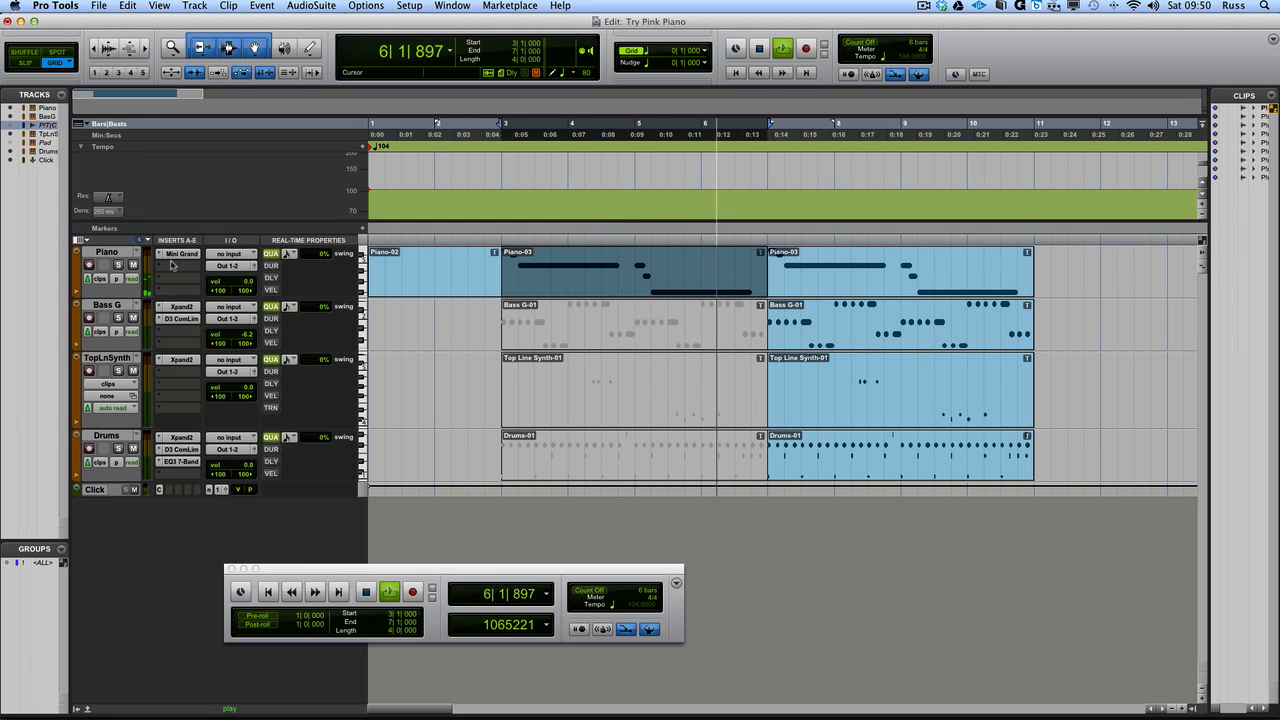
key("space")
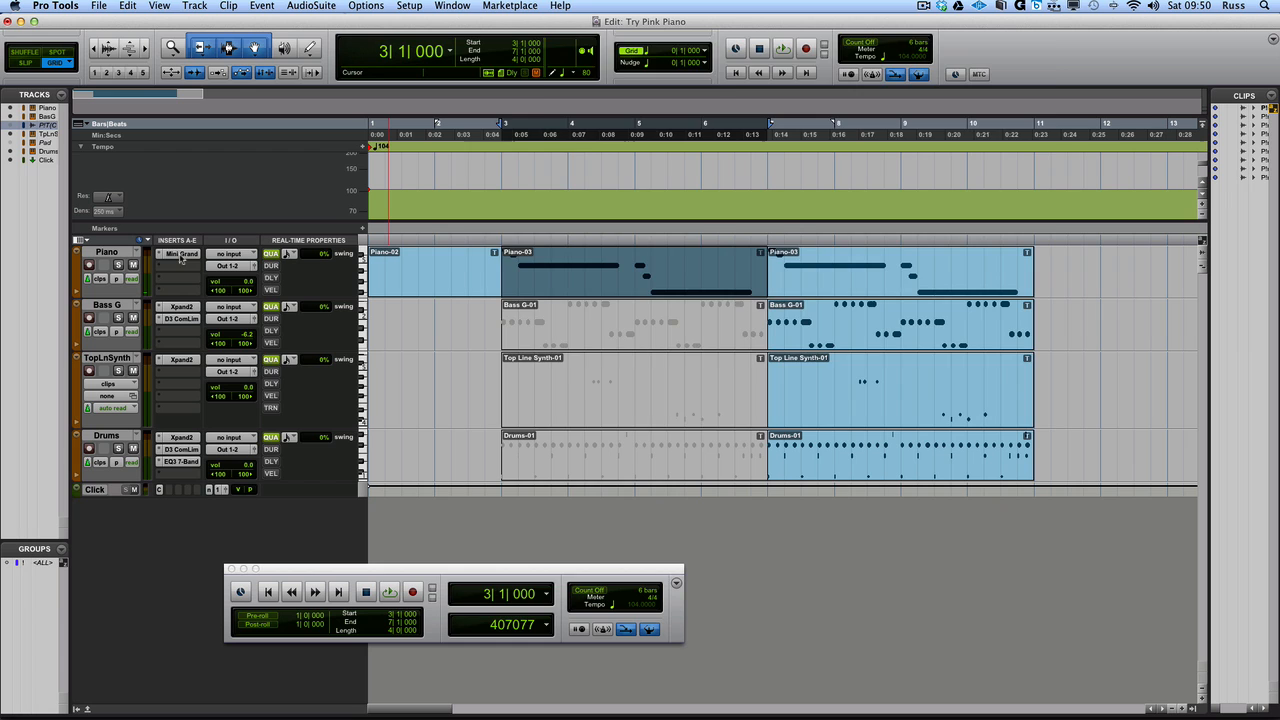
left_click(181, 255)
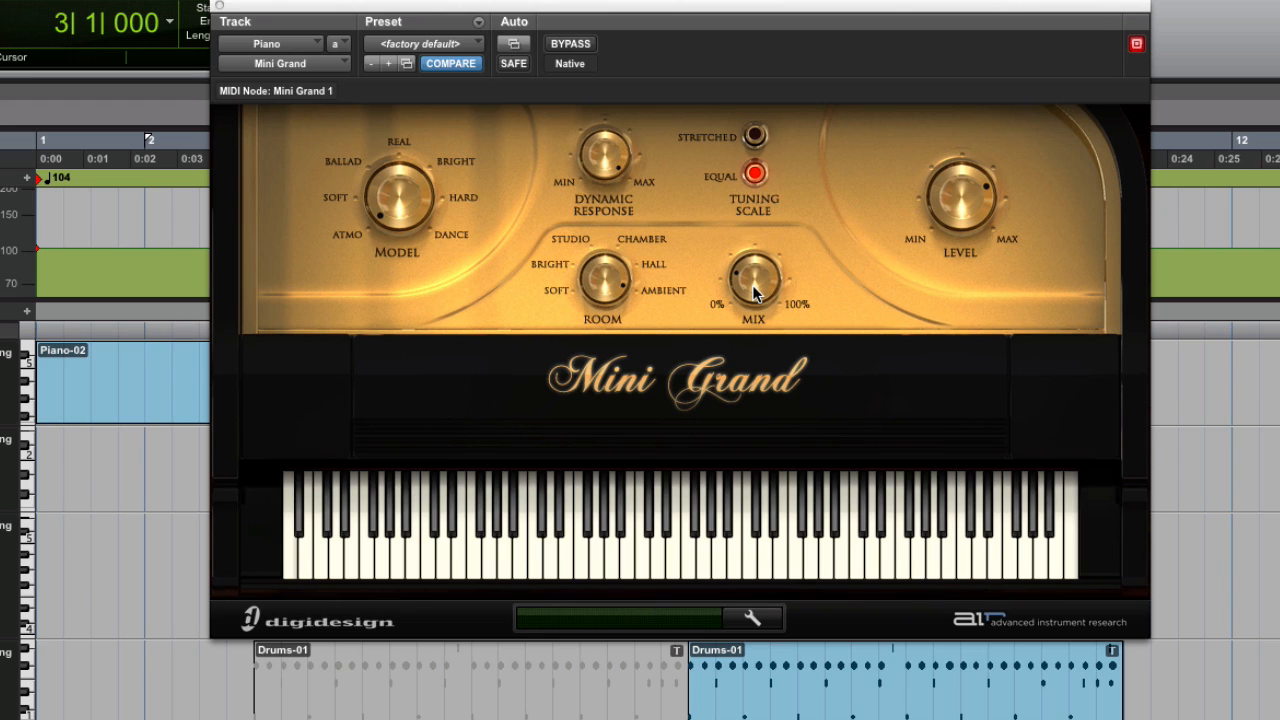
left_click_drag(755, 292, 759, 266)
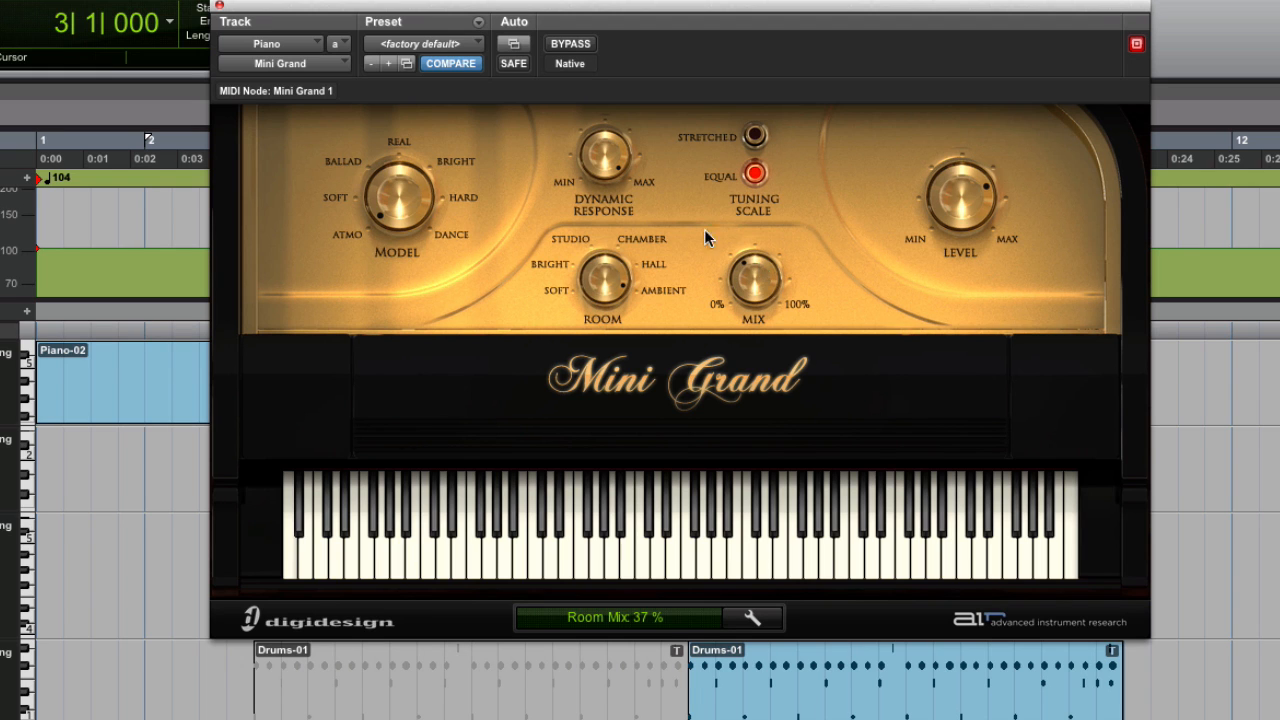
left_click_drag(295, 8, 293, 53)
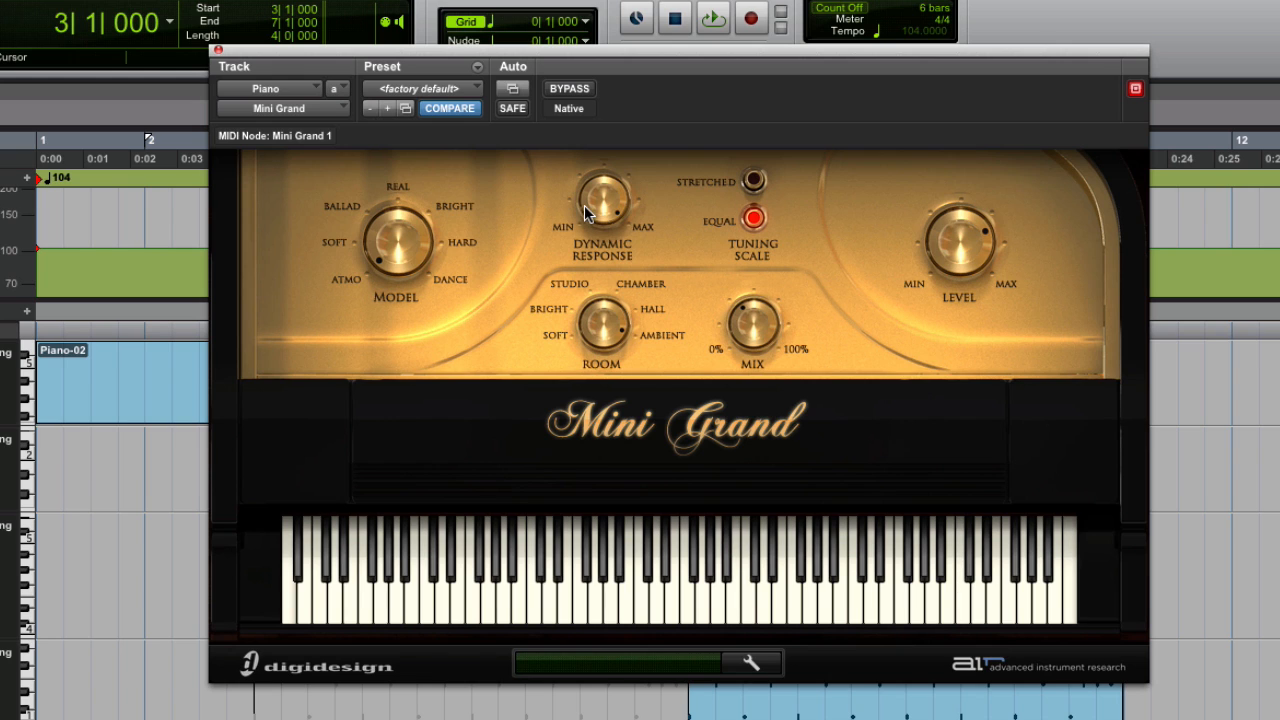
left_click(217, 50)
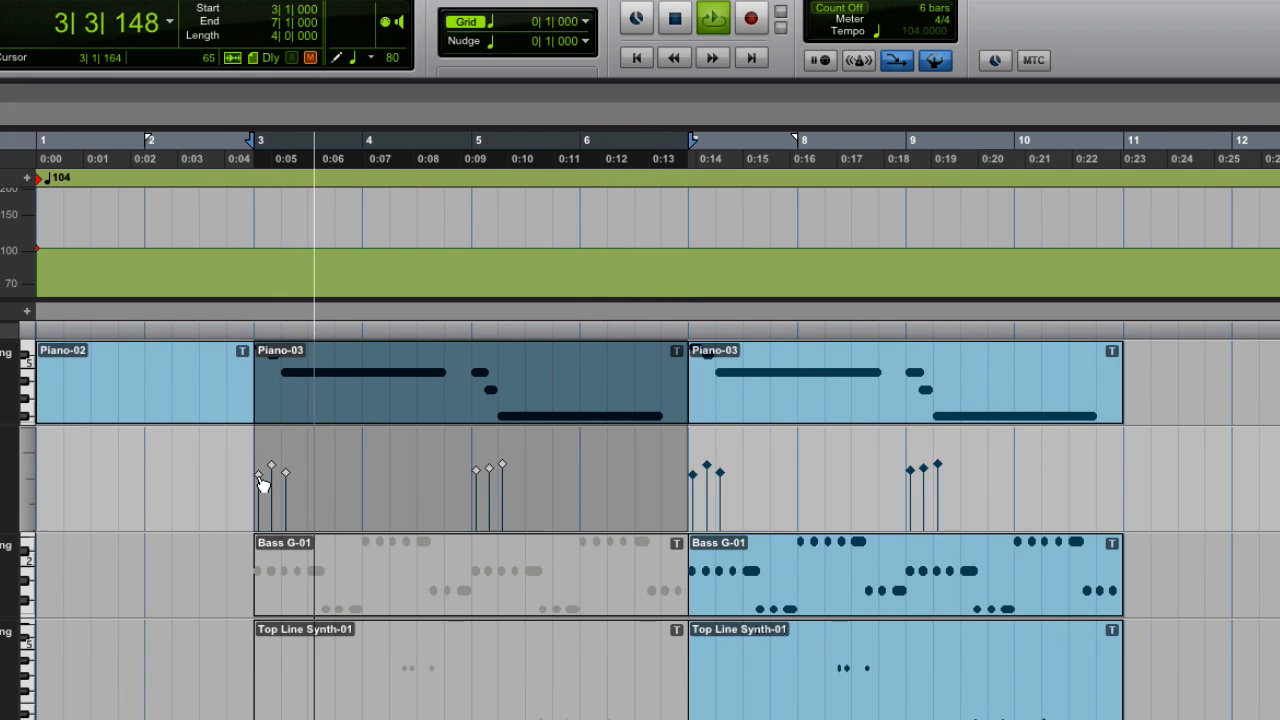
Step: Lower the note velocities of the piano clip at bar 3 and reduce the Mini Grand's room mix to 26%
left_click_drag(262, 488, 262, 511)
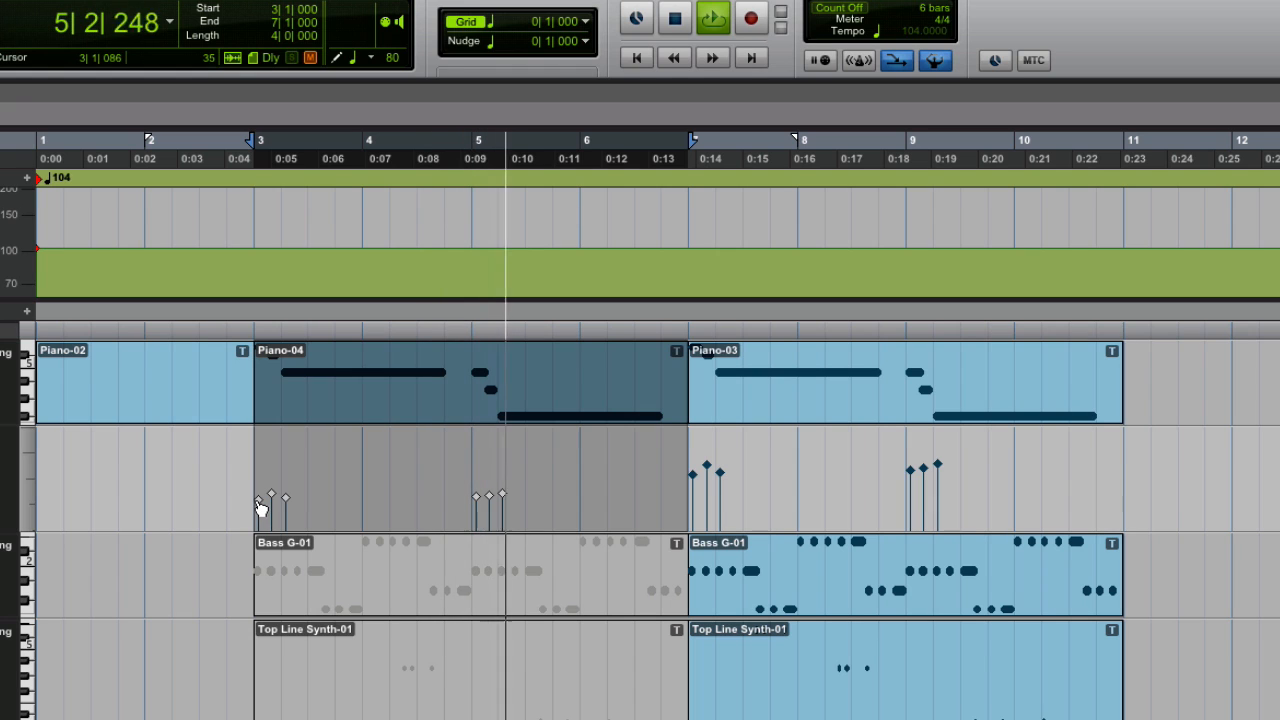
left_click_drag(259, 507, 261, 499)
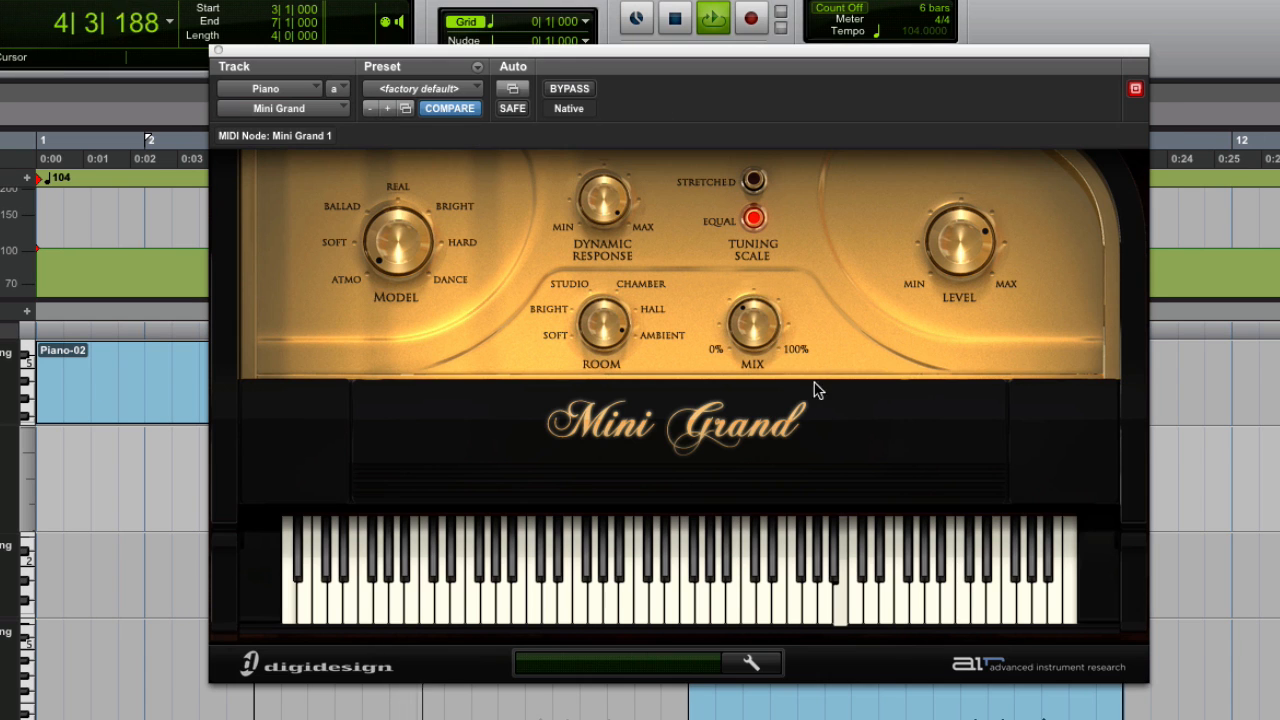
left_click(758, 347)
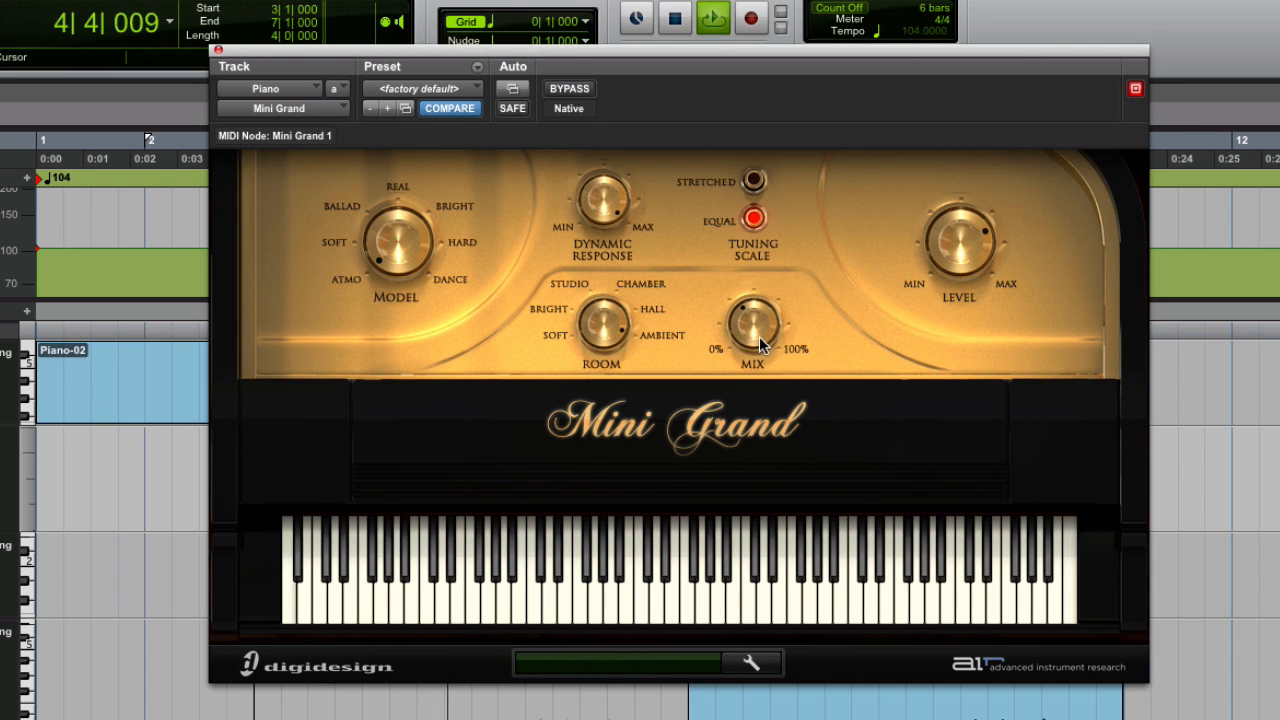
left_click_drag(758, 347, 758, 358)
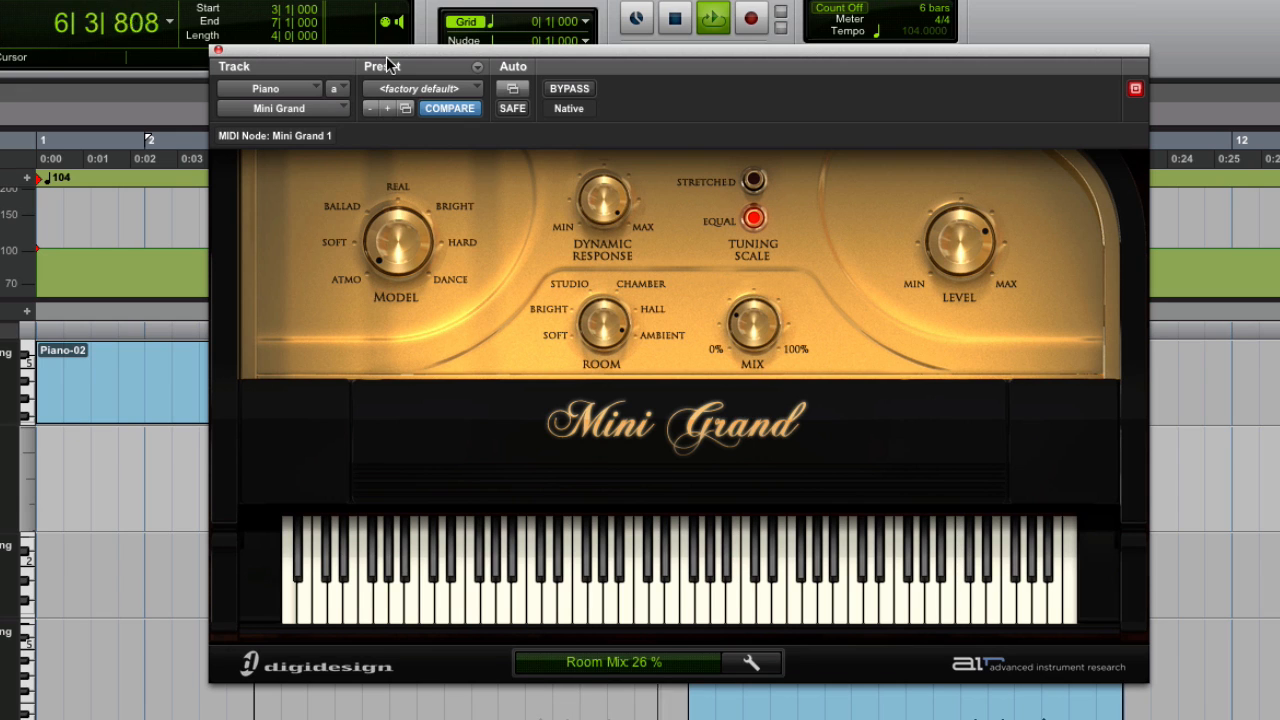
left_click(218, 49)
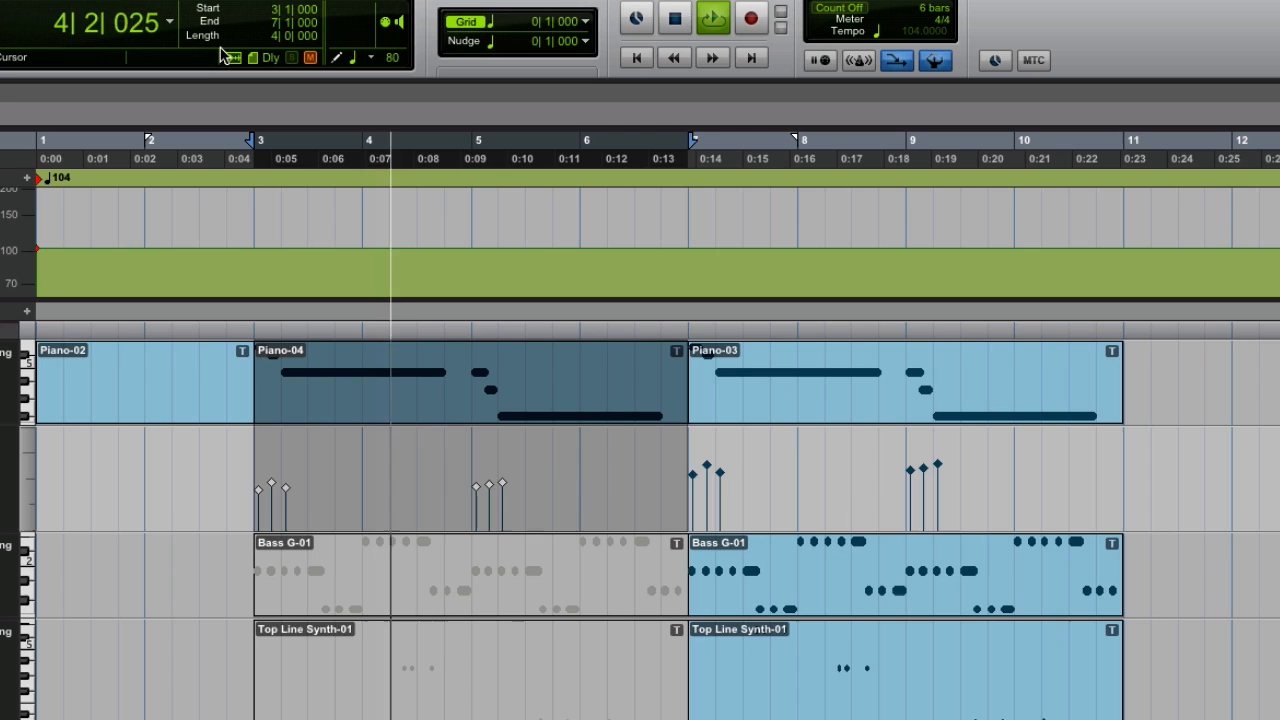
key("space")
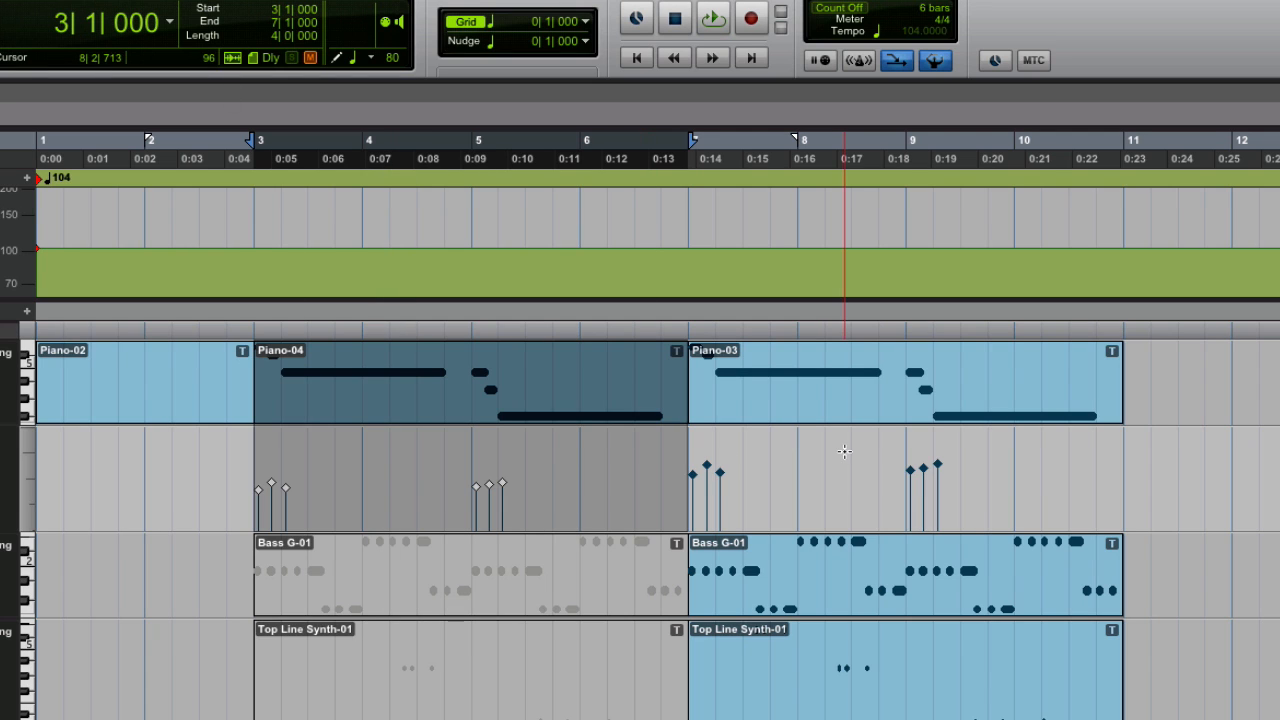
Step: Audition the Bass G clip at bar 7 on its own and examine its Xpand2 patch and MIDI notes
left_click(750, 595)
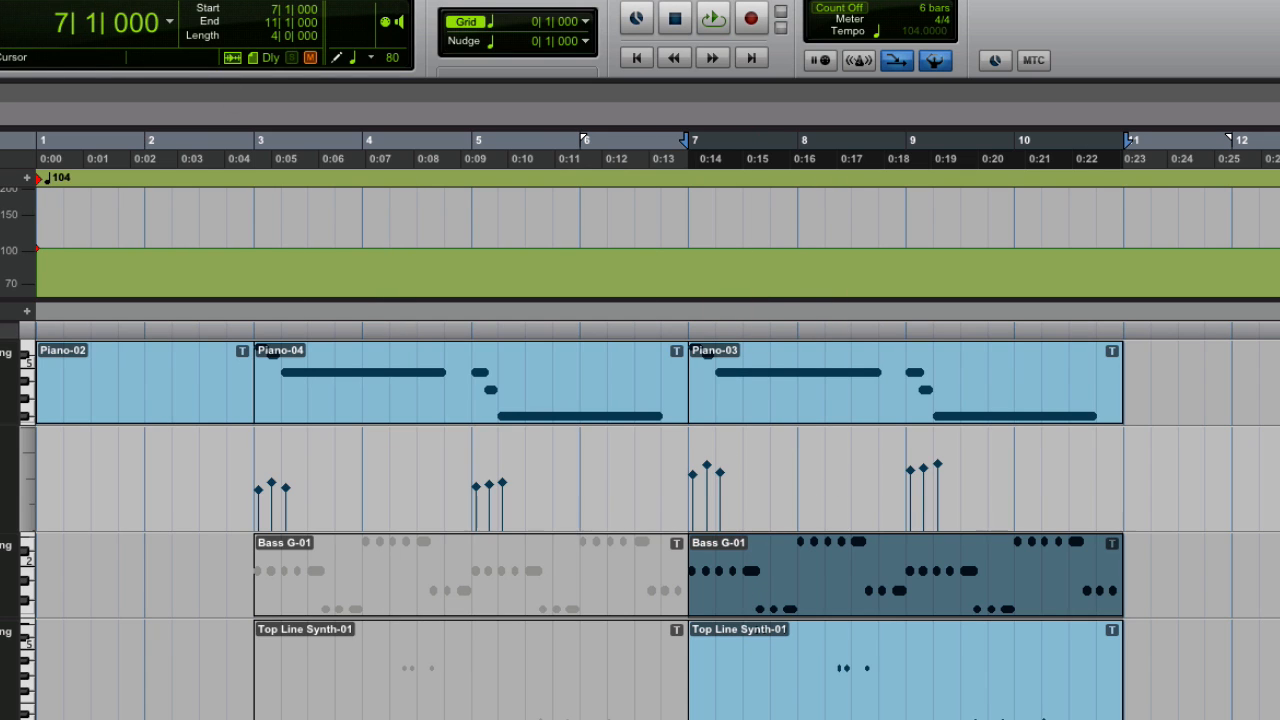
key("space")
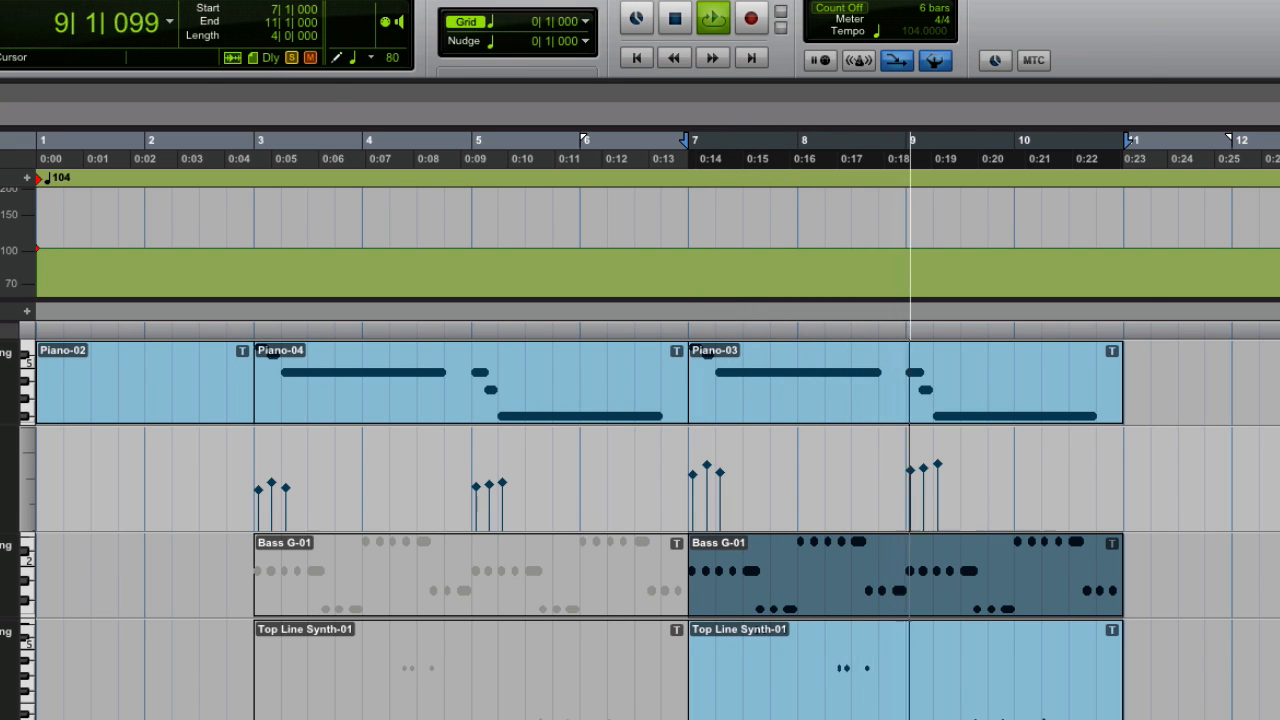
left_click(2, 560)
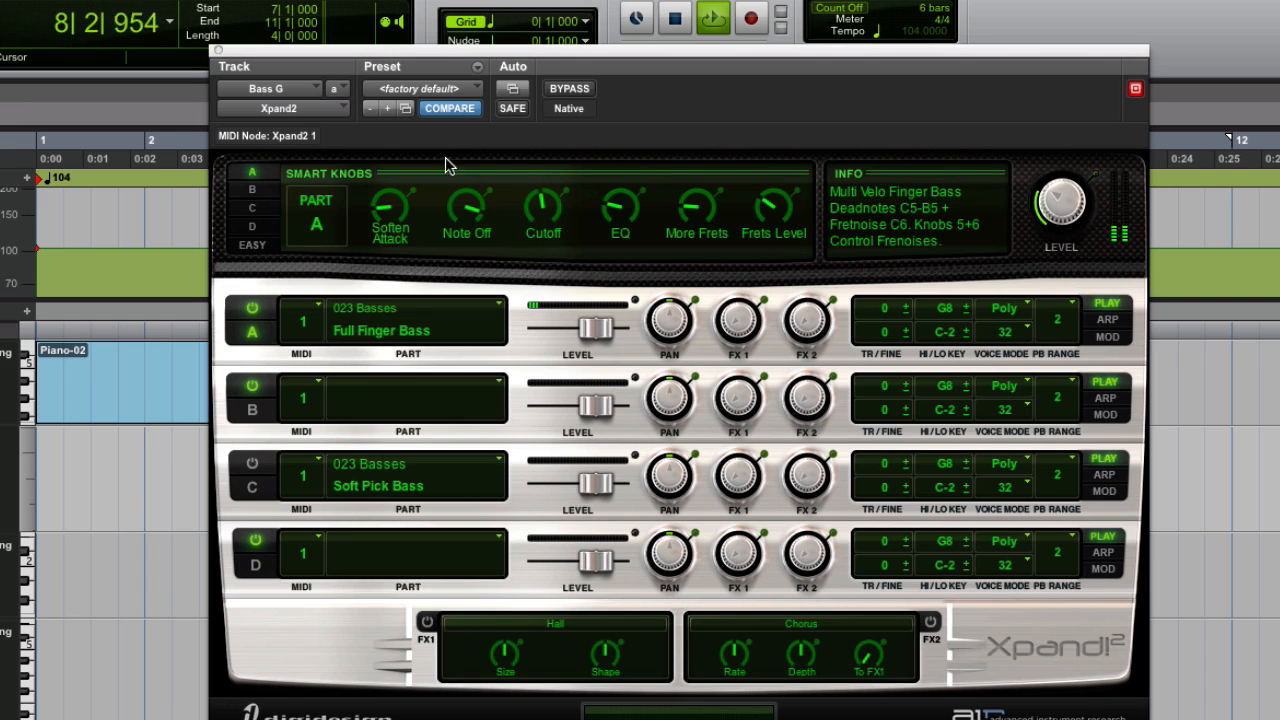
left_click(218, 50)
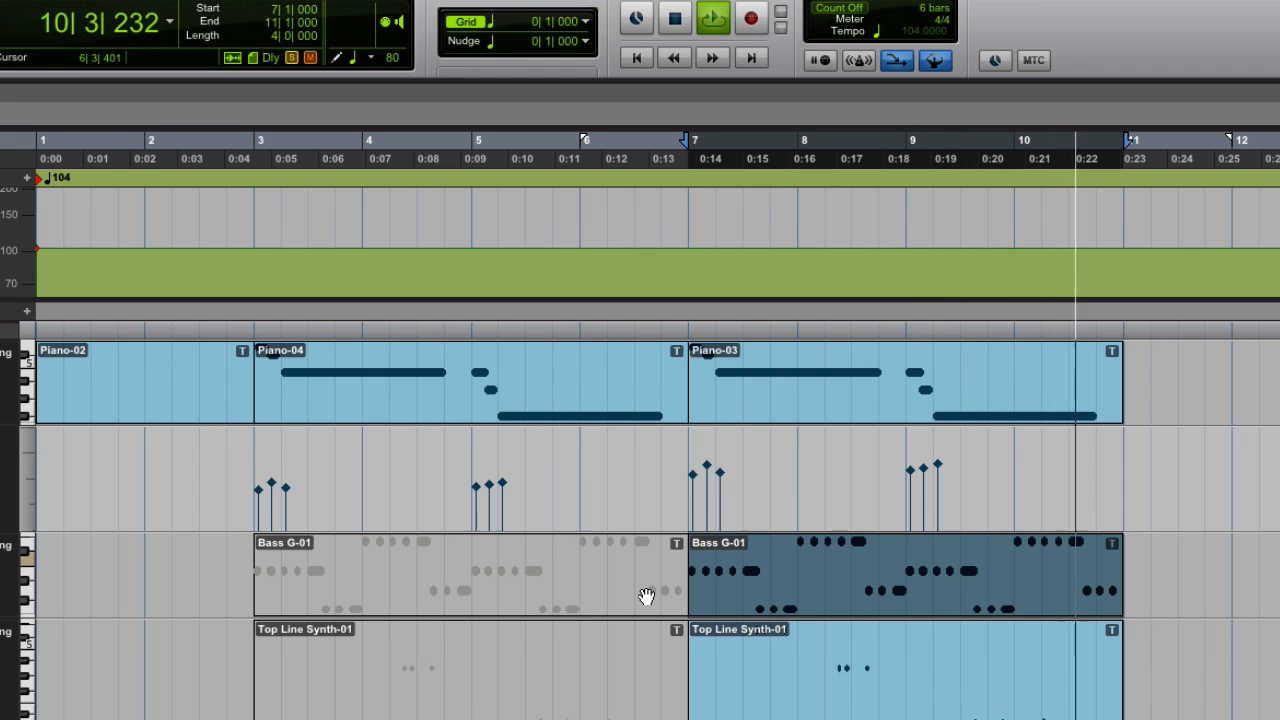
key("space")
double_click(867, 607)
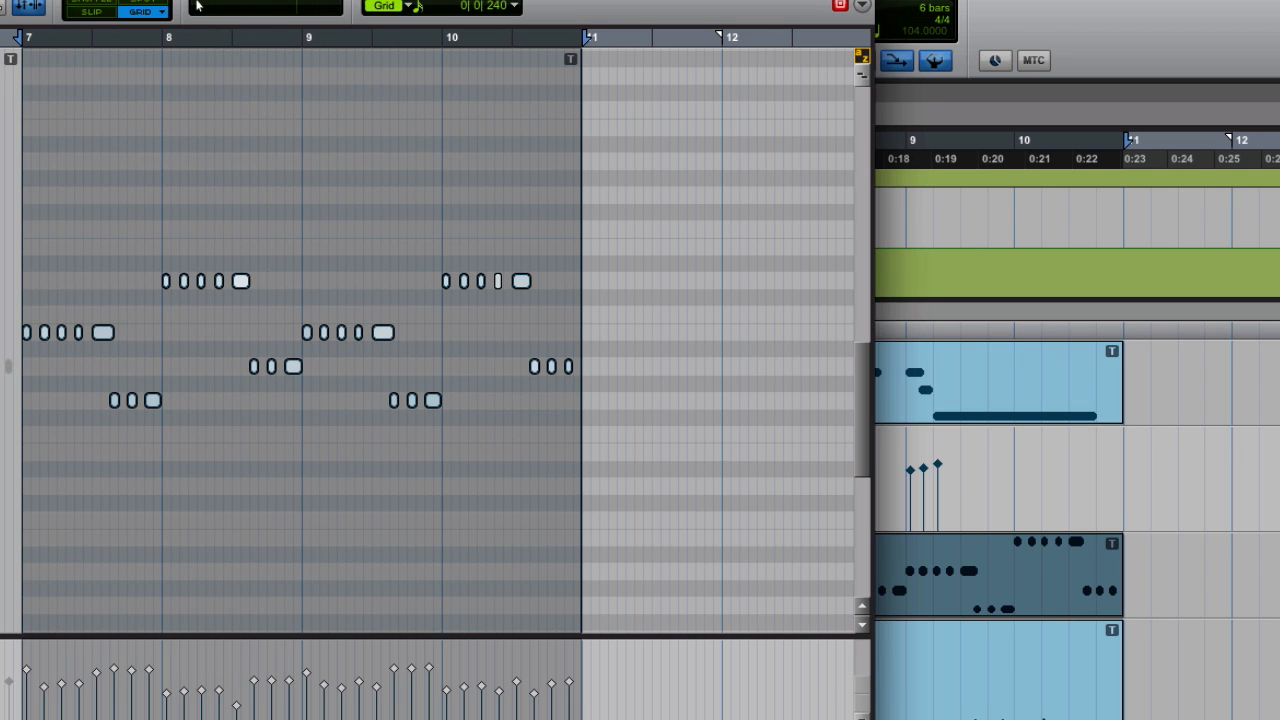
key("super+w")
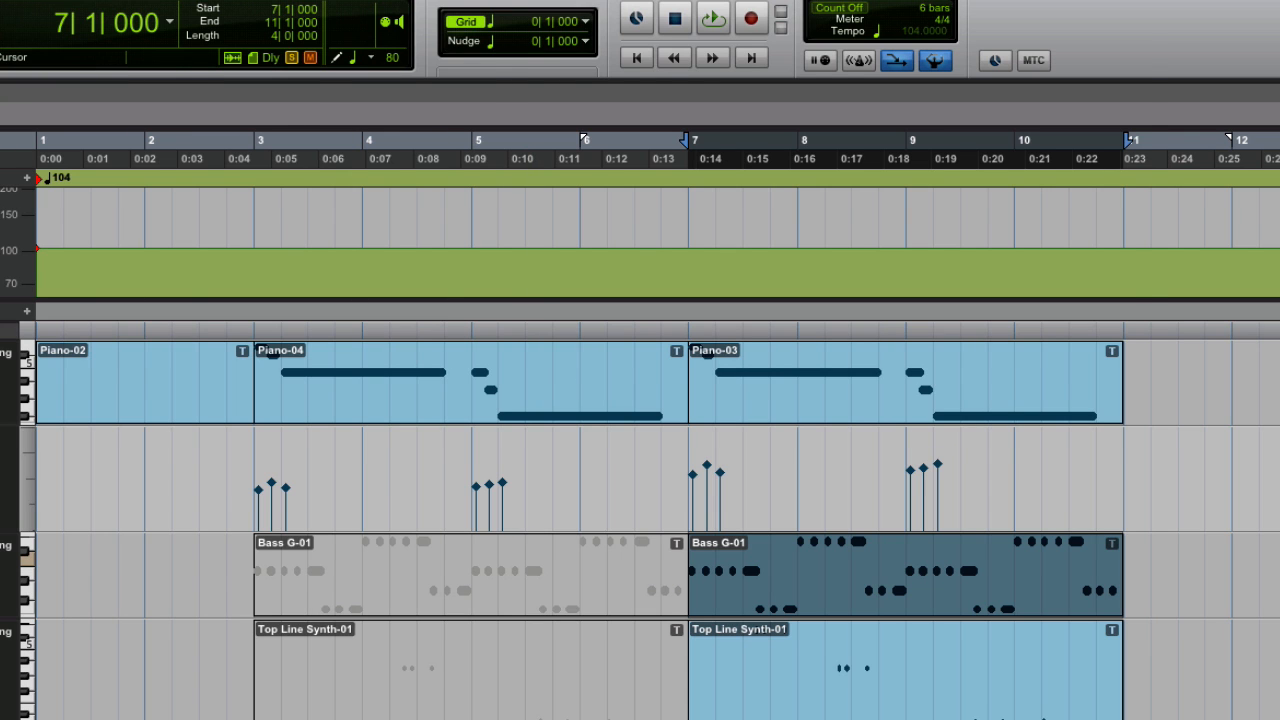
Step: Switch the Bass G track's Xpand2 smart knobs to Easy and set Release to +24% during playback
left_click(2, 562)
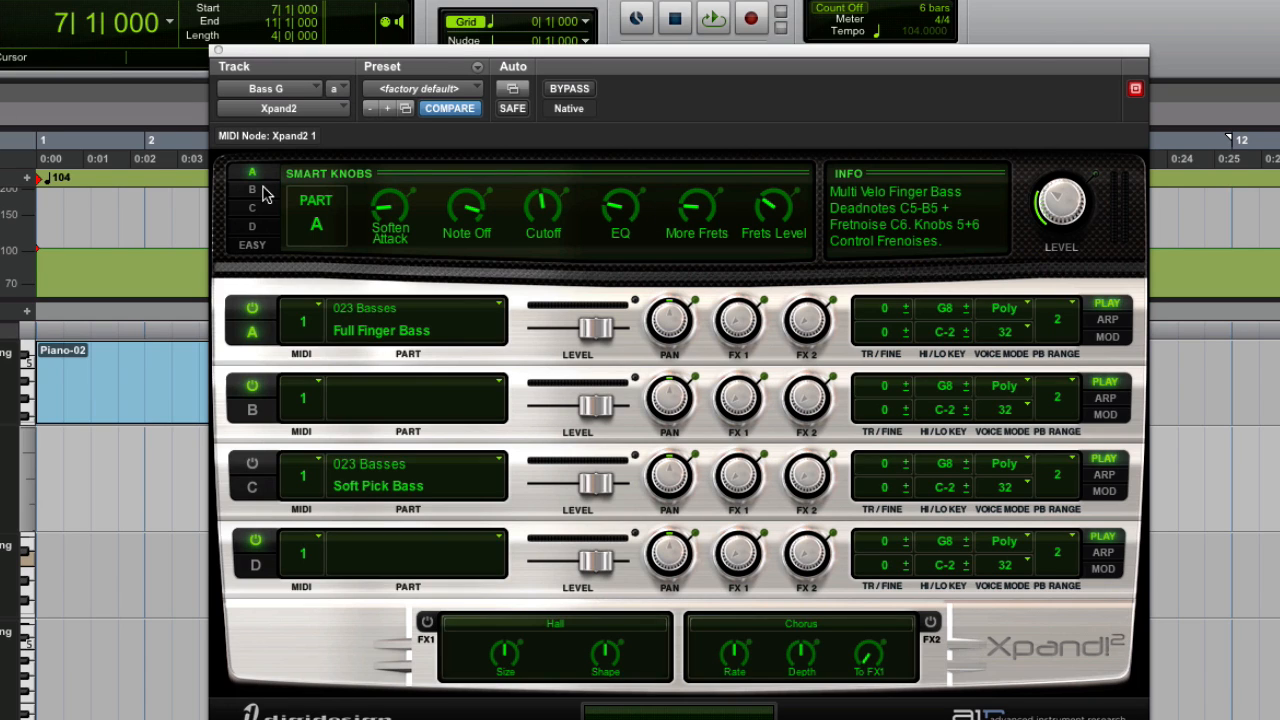
left_click(262, 243)
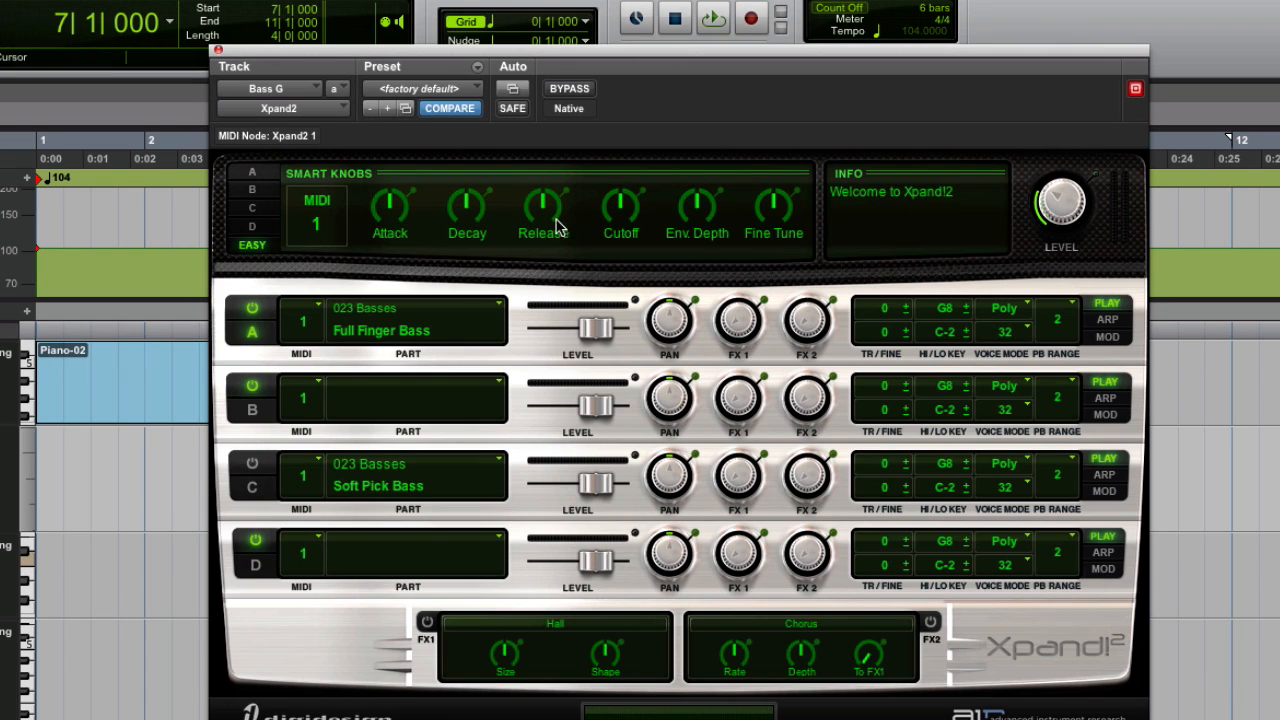
key("space")
mouse_move(545, 218)
left_mouse_down()
mouse_move(554, 183)
mouse_move(557, 198)
left_mouse_up()
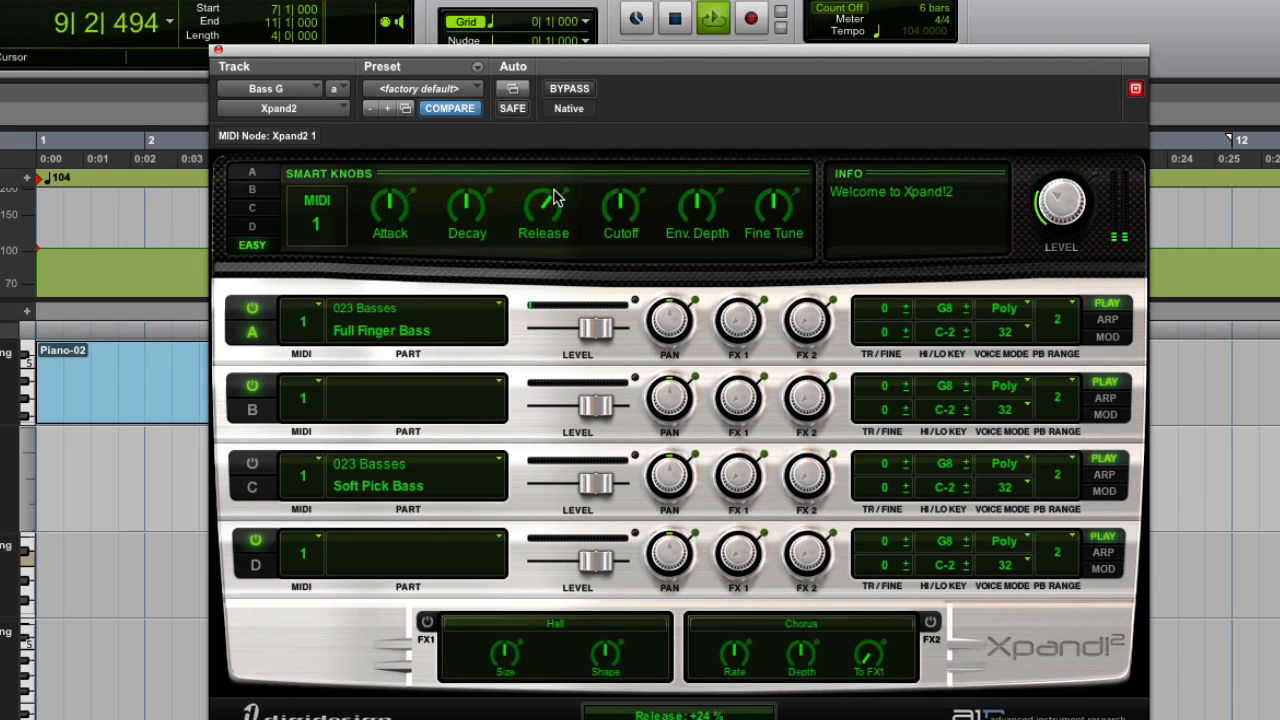
left_click(218, 49)
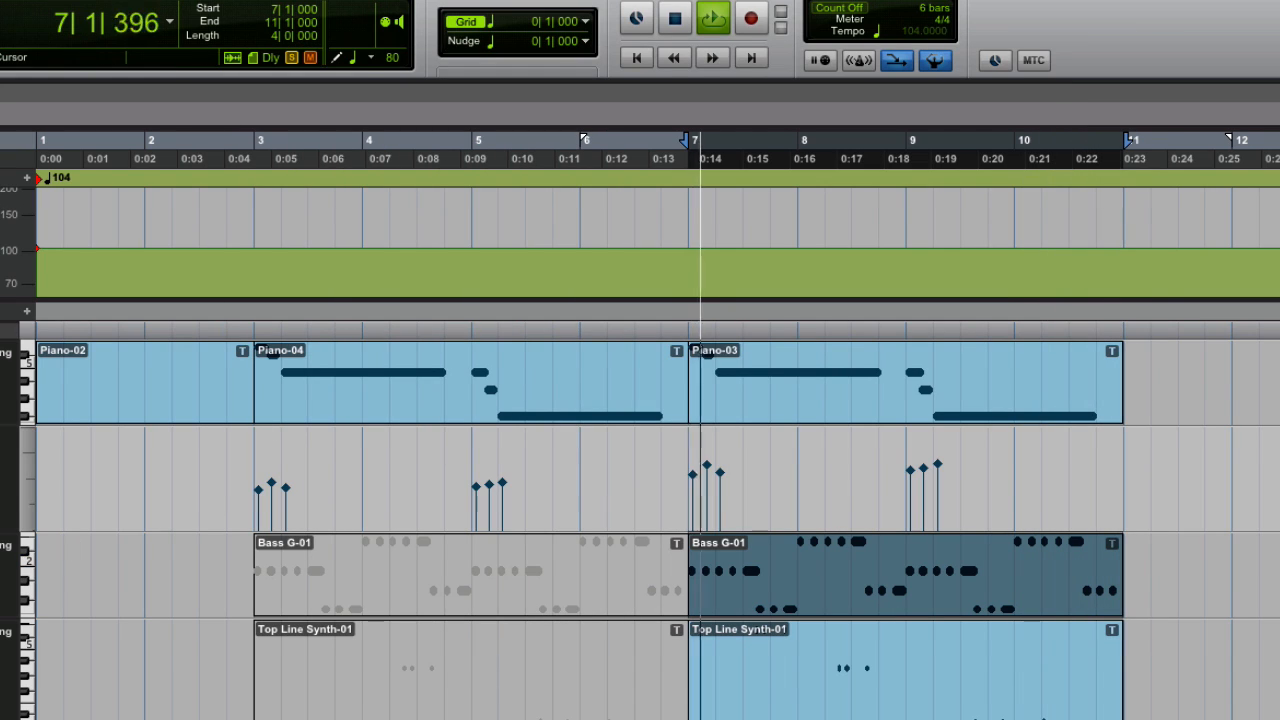
key("space")
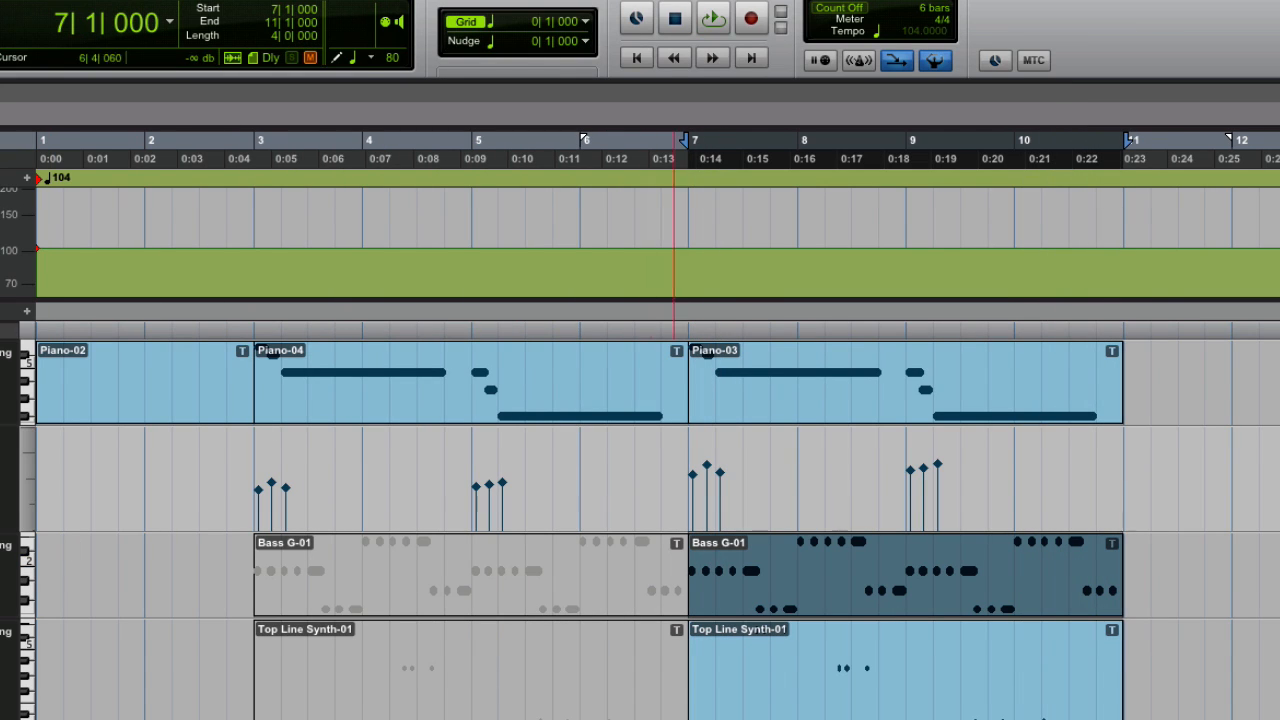
Step: Adjust the Drums track's Xpand2 sends during playback: part A FX1 -16.4 dB, part B FX1 -14.6 dB, part C FX2 -22.8 dB
left_click(750, 700)
left_click(3, 400)
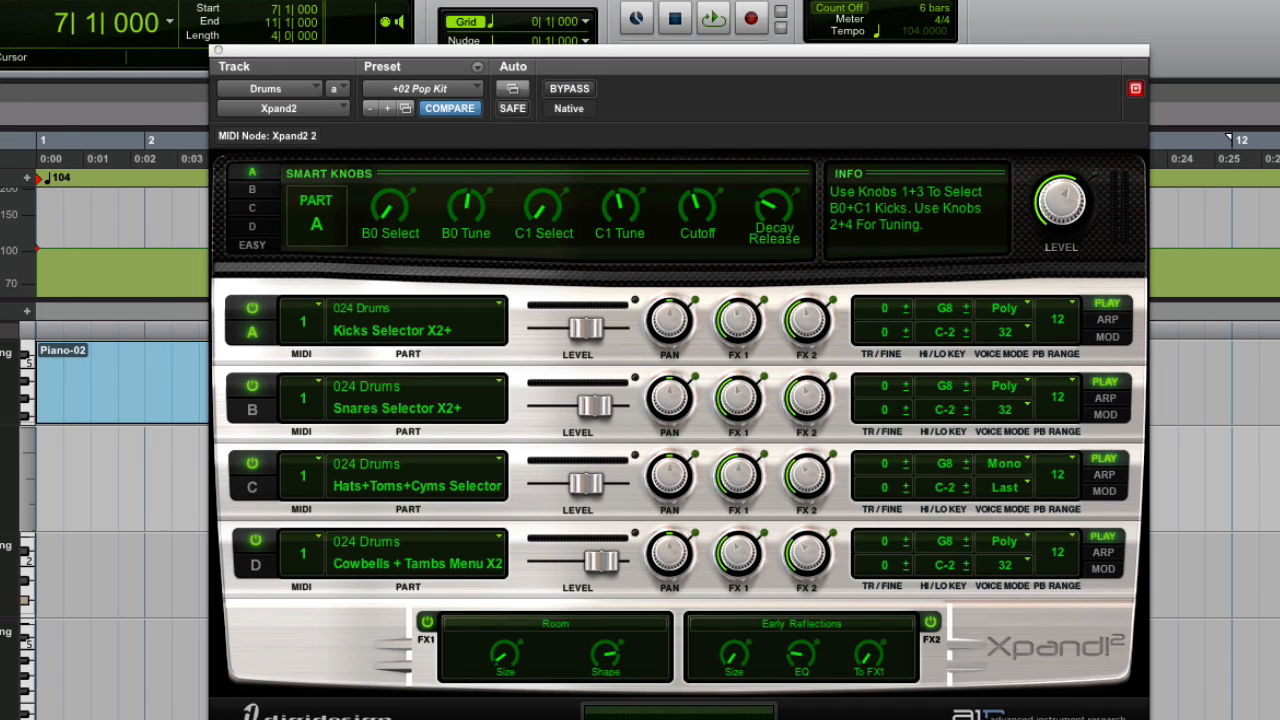
key("space")
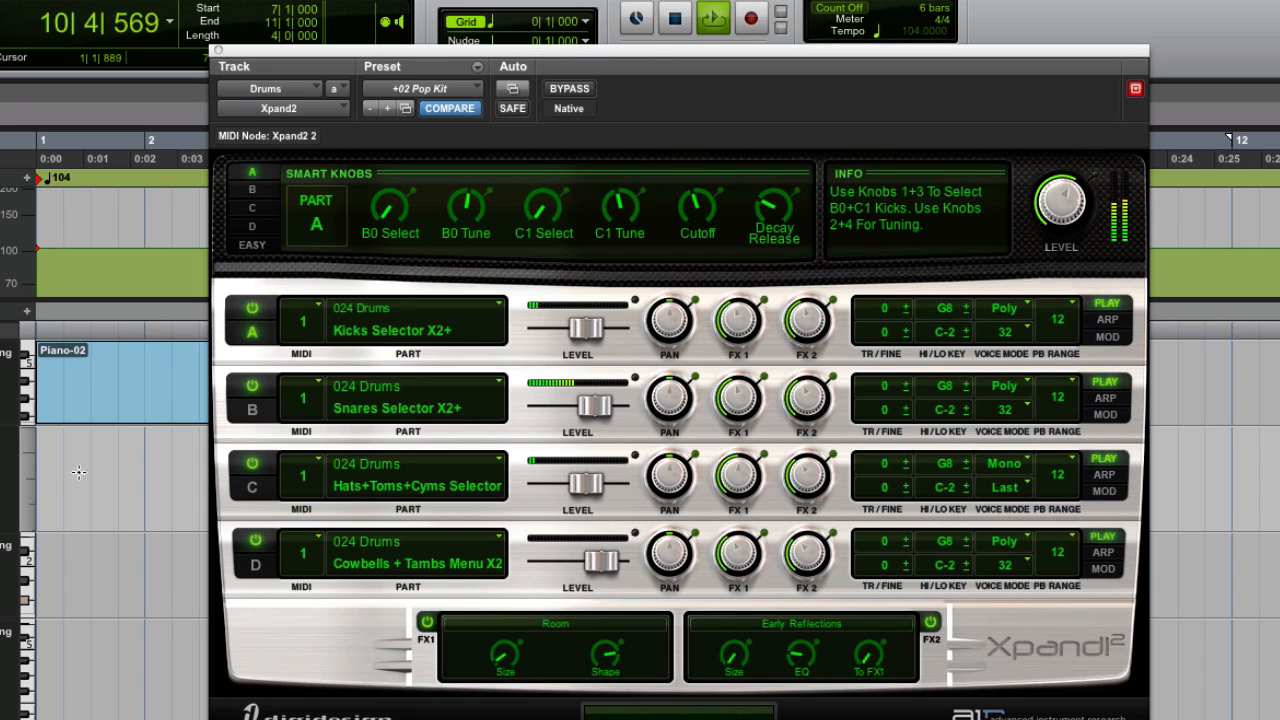
left_click(732, 334)
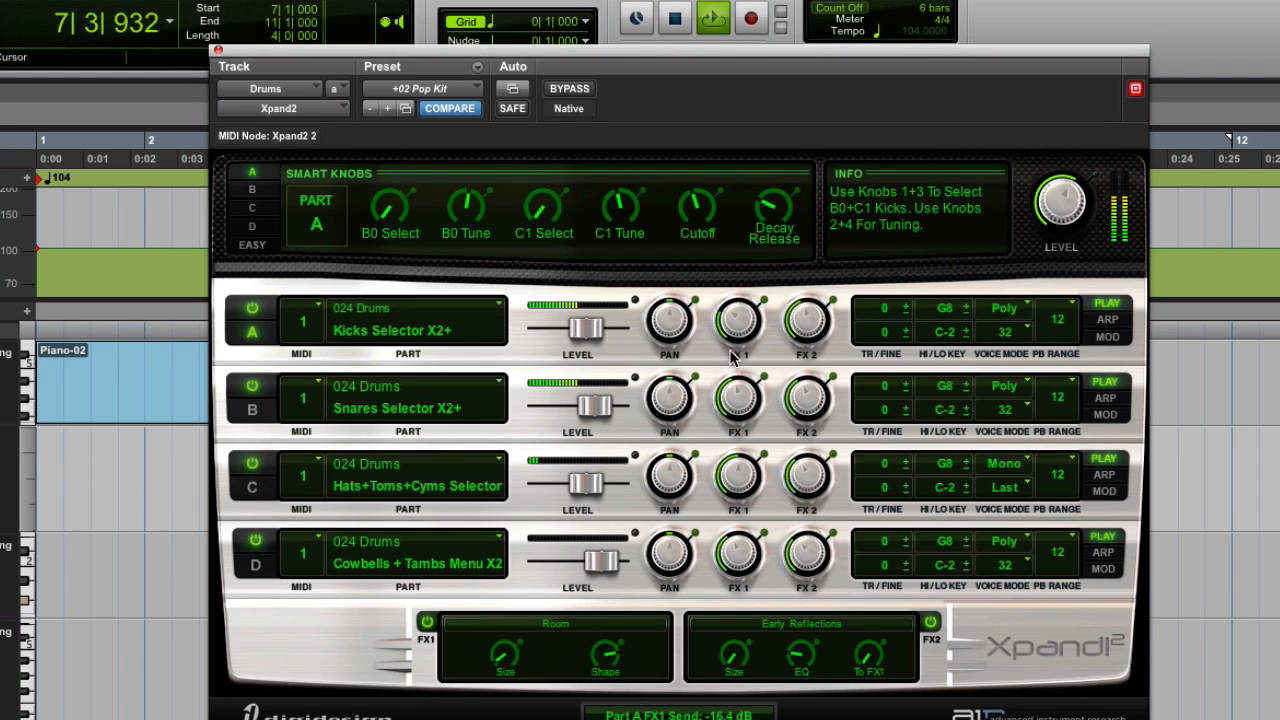
left_click_drag(735, 395, 728, 428)
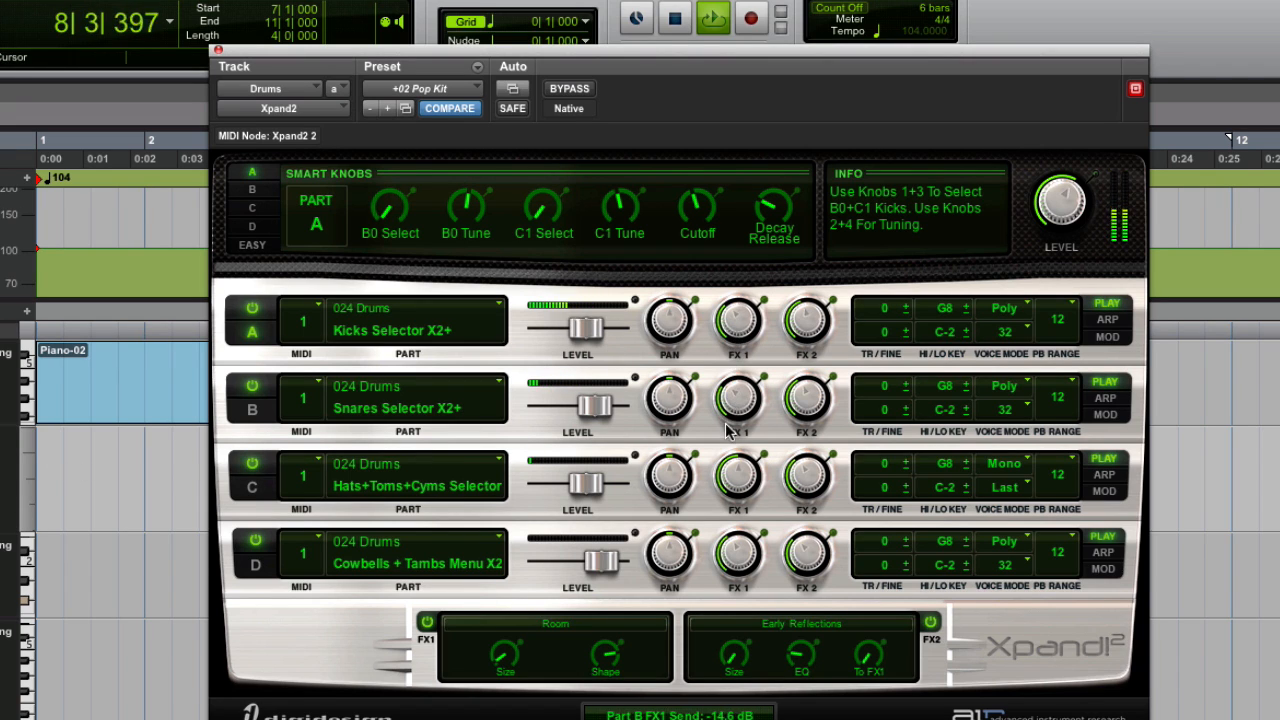
left_click_drag(740, 483, 735, 530)
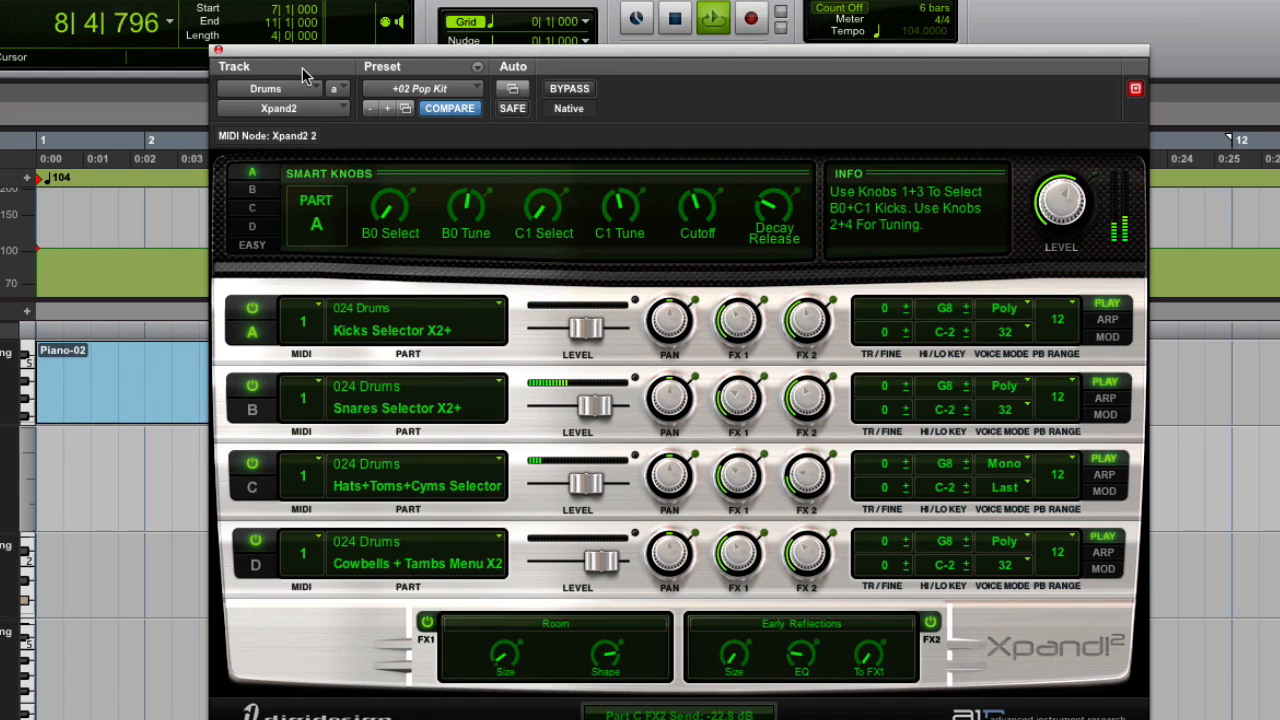
left_click(218, 51)
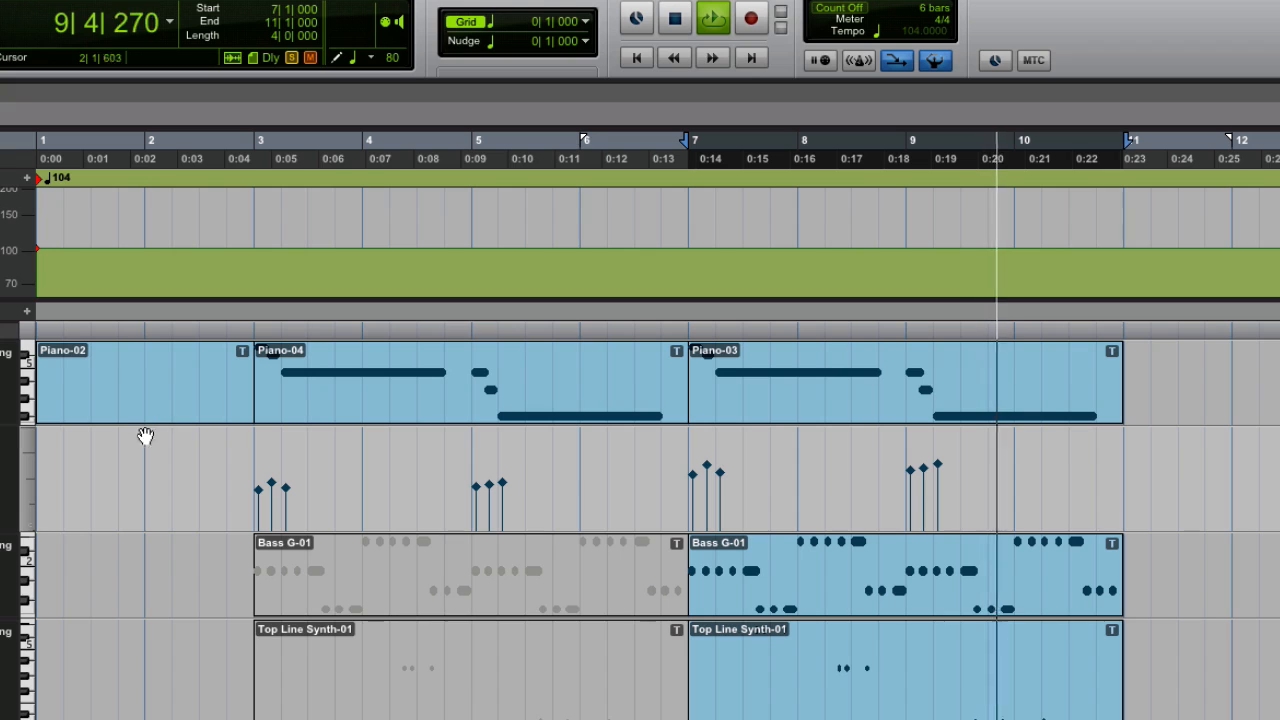
key("space")
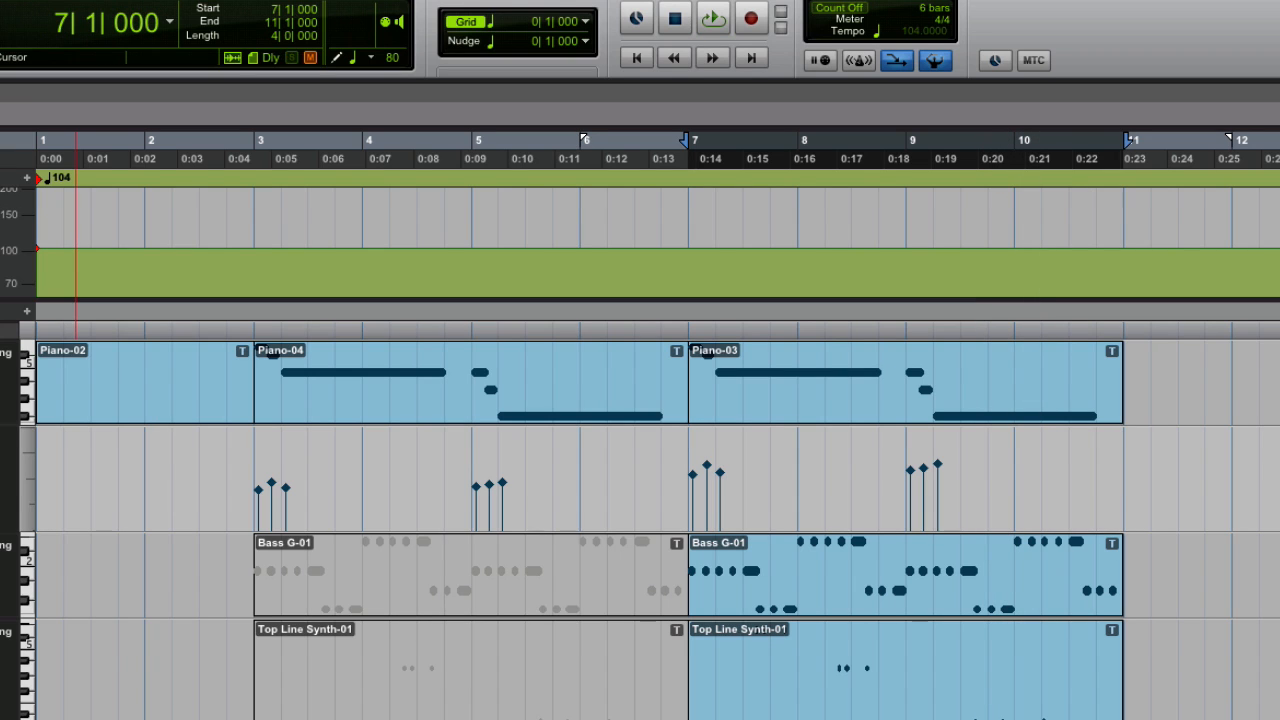
Step: Examine the Top Line Synth track's Xpand2 part A patch, its 027 Basics category and its effects
left_click(817, 712)
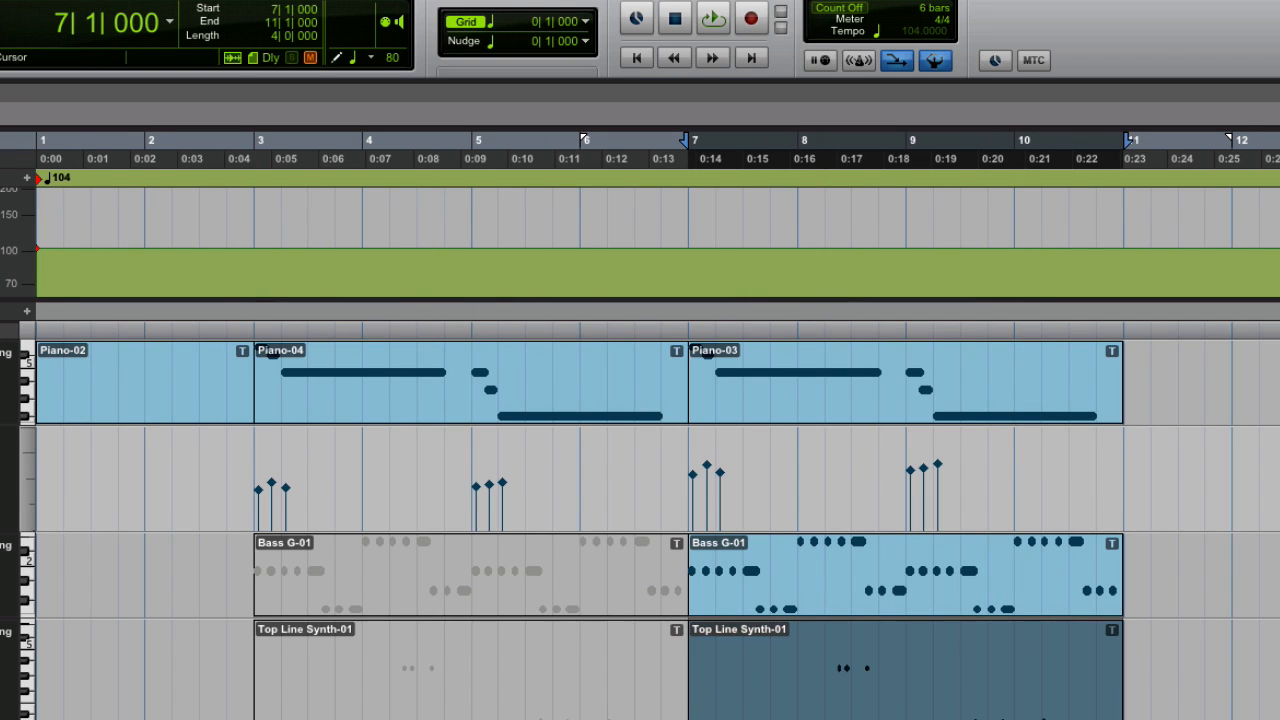
left_click(36, 454)
left_click(503, 236)
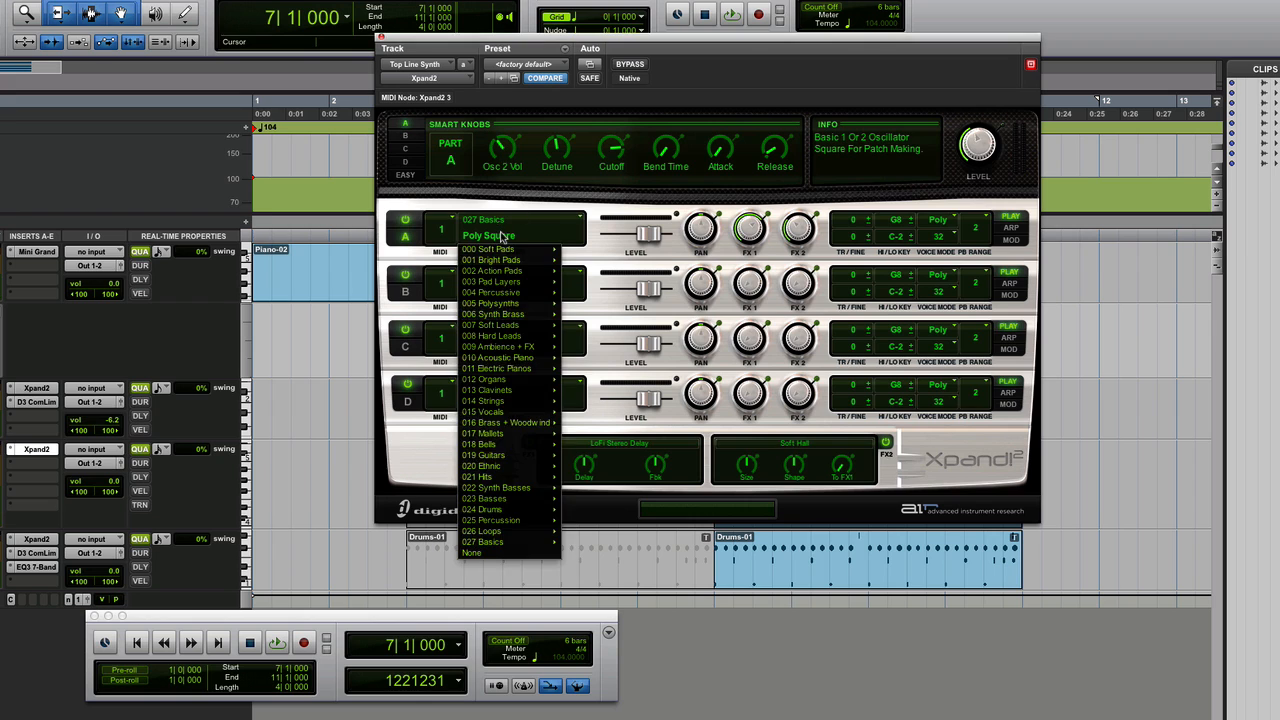
mouse_move(512, 545)
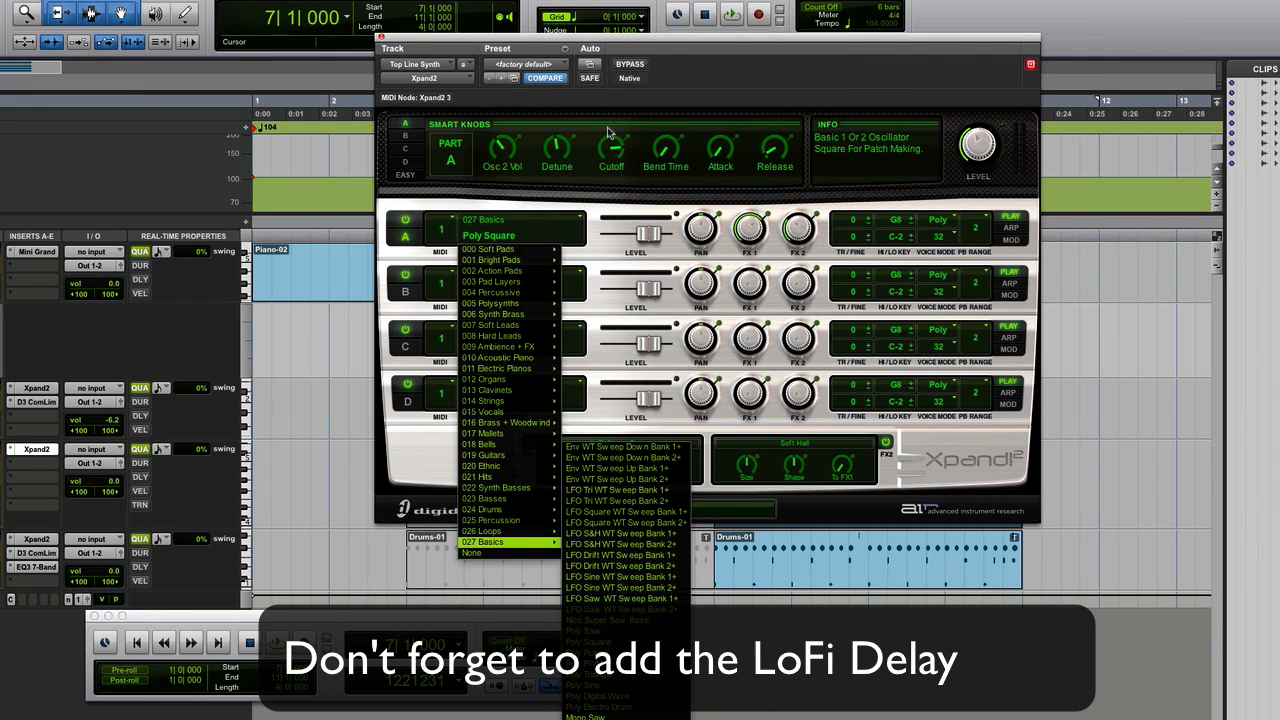
left_click(714, 63)
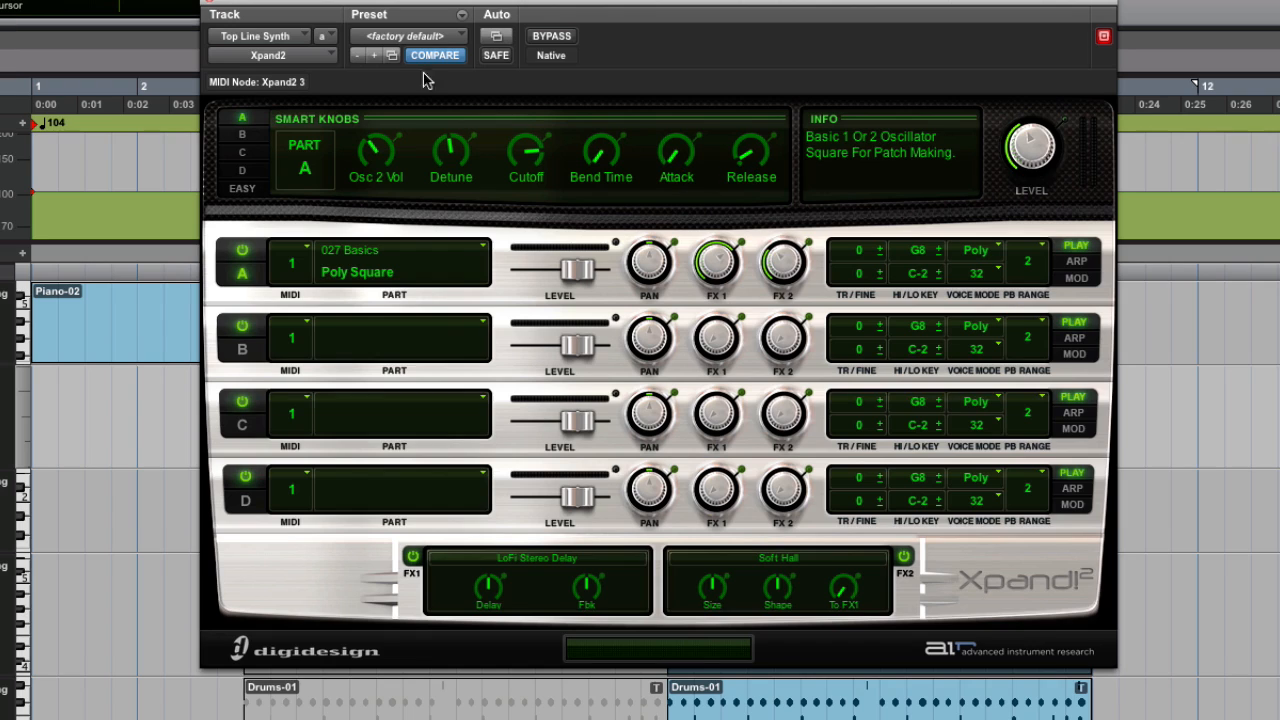
left_click(211, 5)
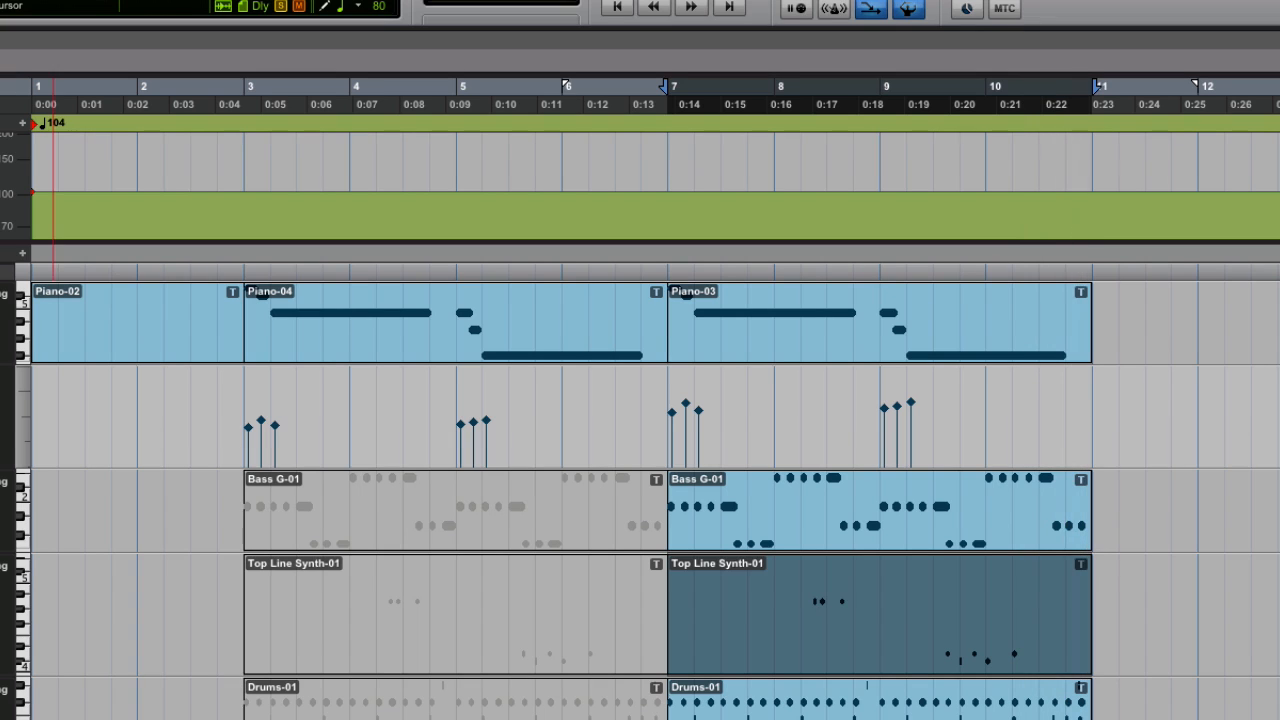
Step: Select the active Bass G clip at bar 7 and audition the arrangement over its range
left_click(719, 531)
key("space")
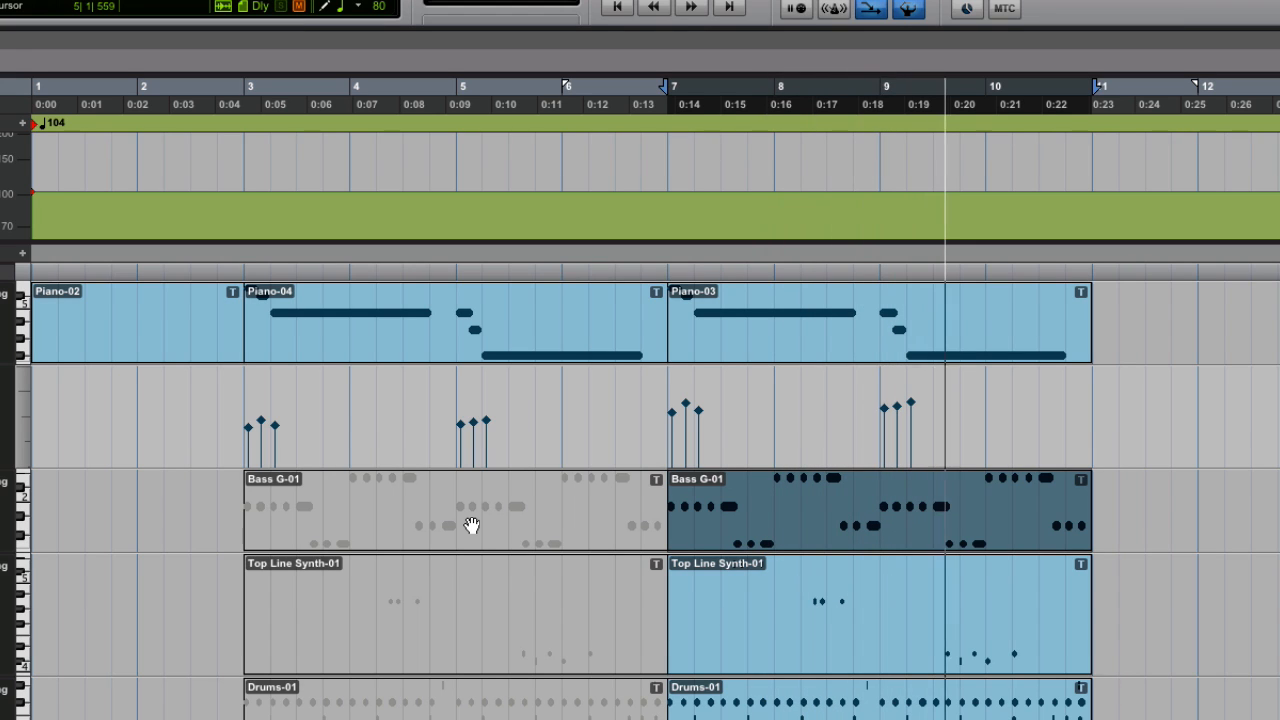
key("space")
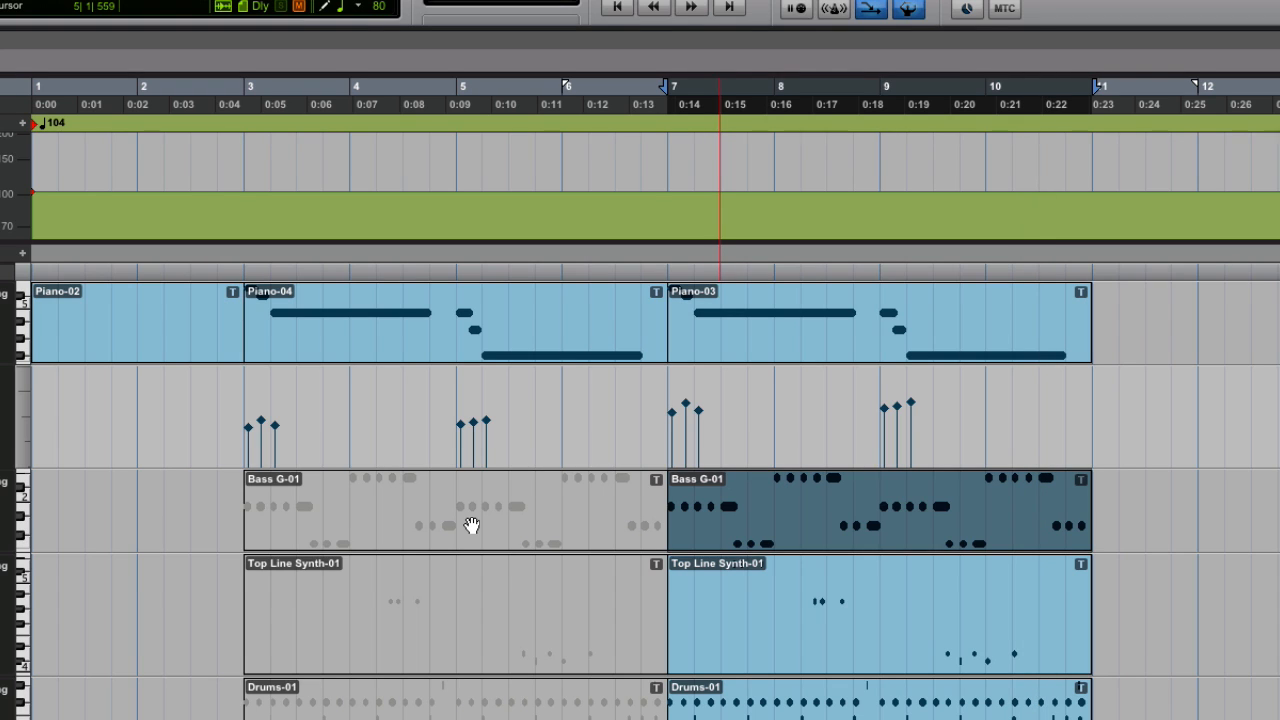